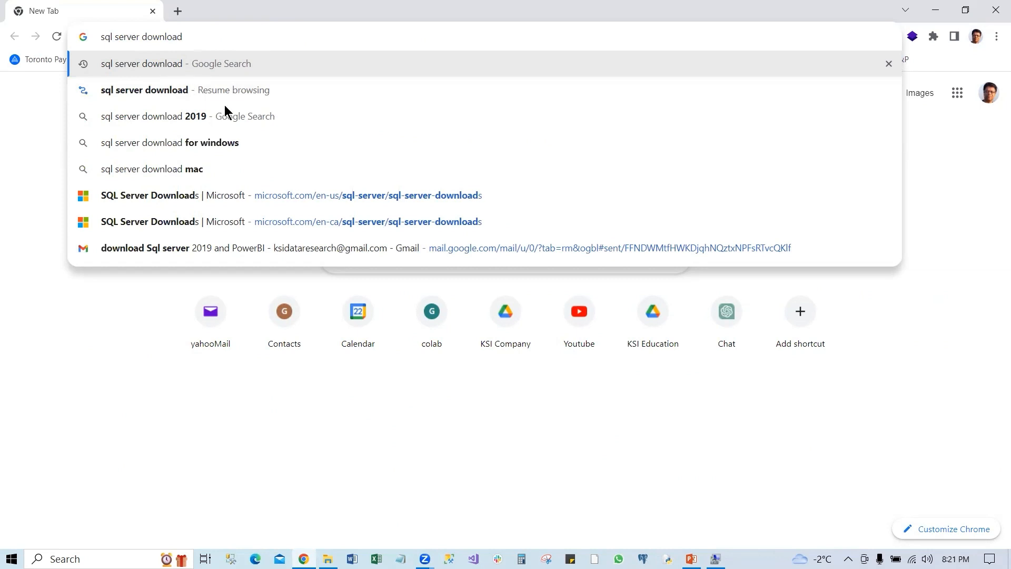
# - Search the web for "sql server download" and open Microsoft's SQL Server Downloads page from the results
pyautogui.press('Return')
pyautogui.scroll(-2, 342, 336)
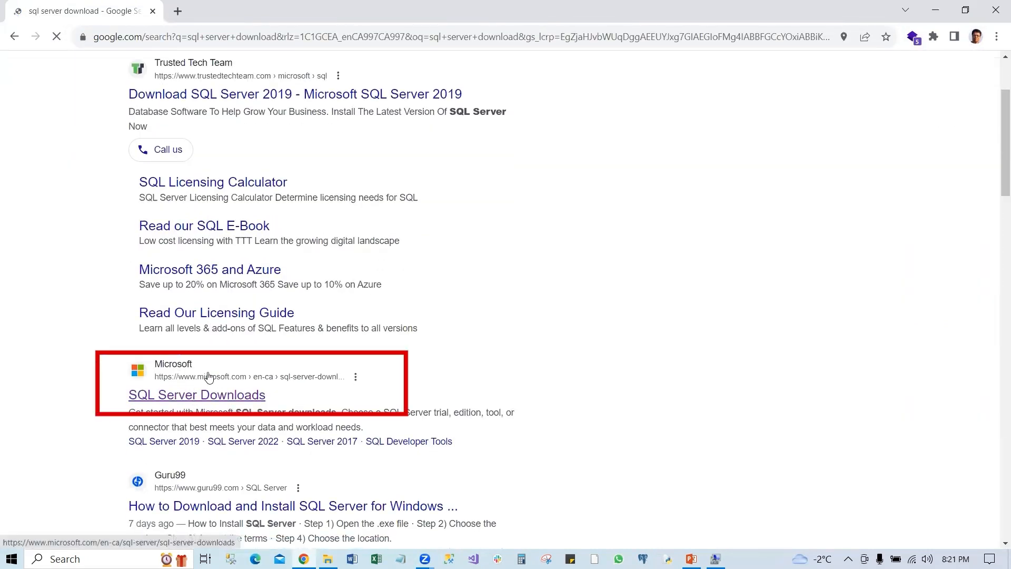
pyautogui.scroll(-1, 226, 371)
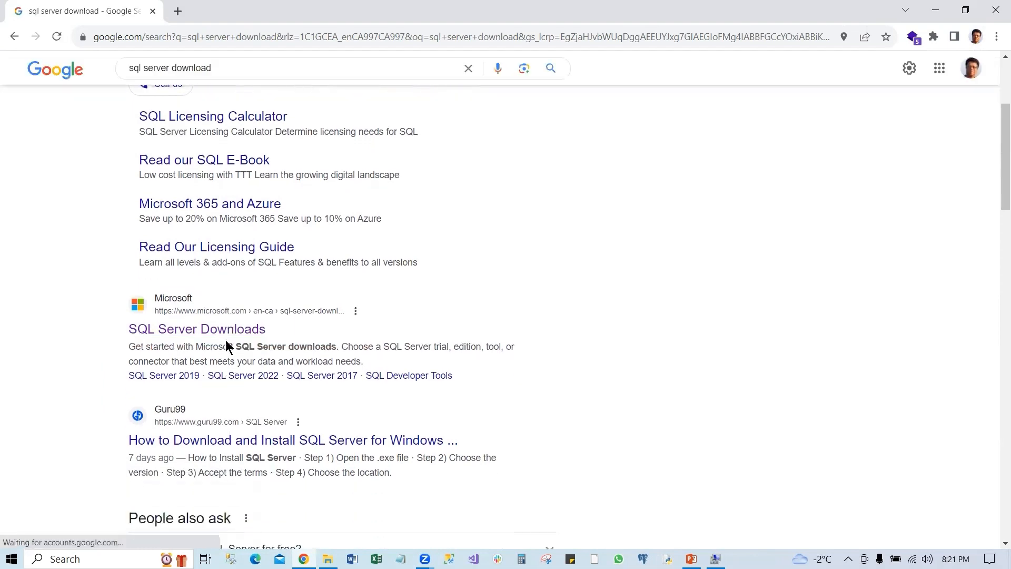
pyautogui.click(228, 337)
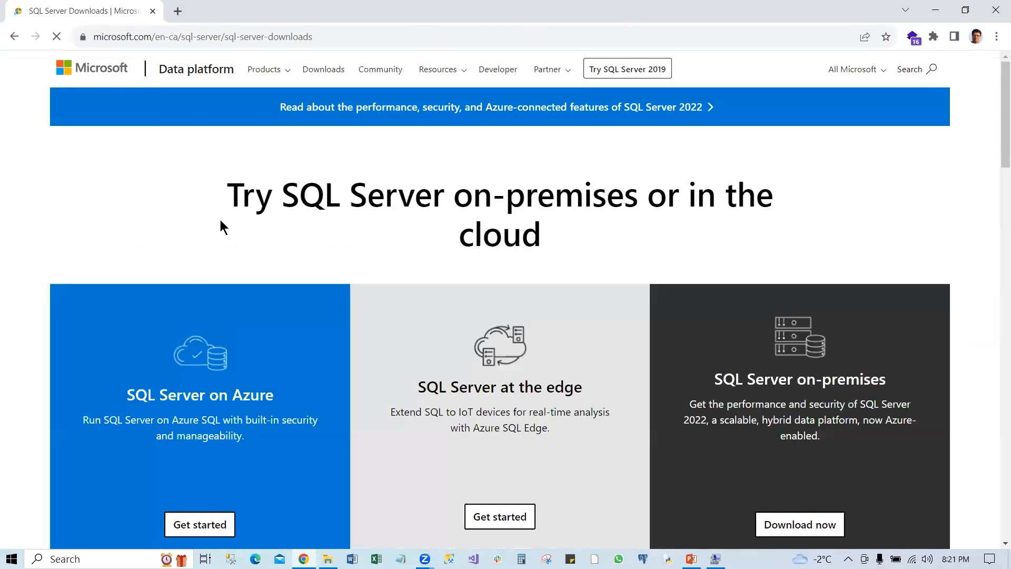
# - Download the free SQL Server 2022 Express edition installer and minimize the browser window
pyautogui.scroll(-6, 219, 224)
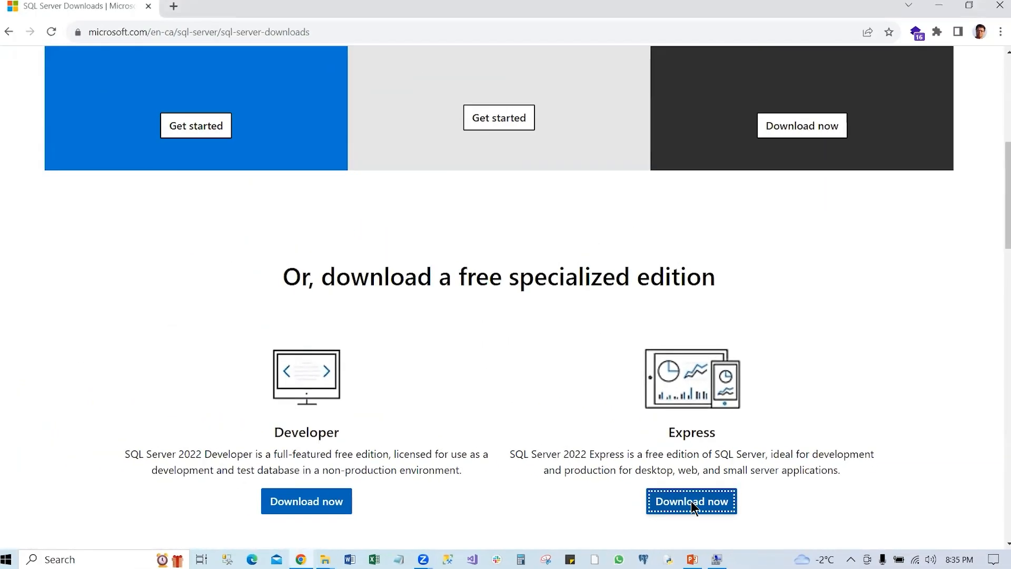
pyautogui.click(519, 487)
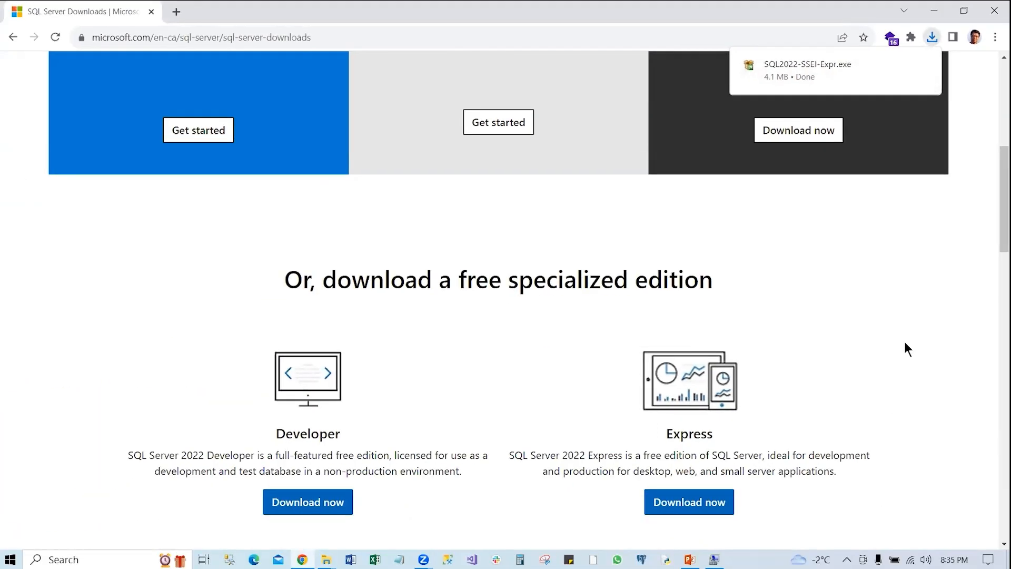
pyautogui.click(935, 14)
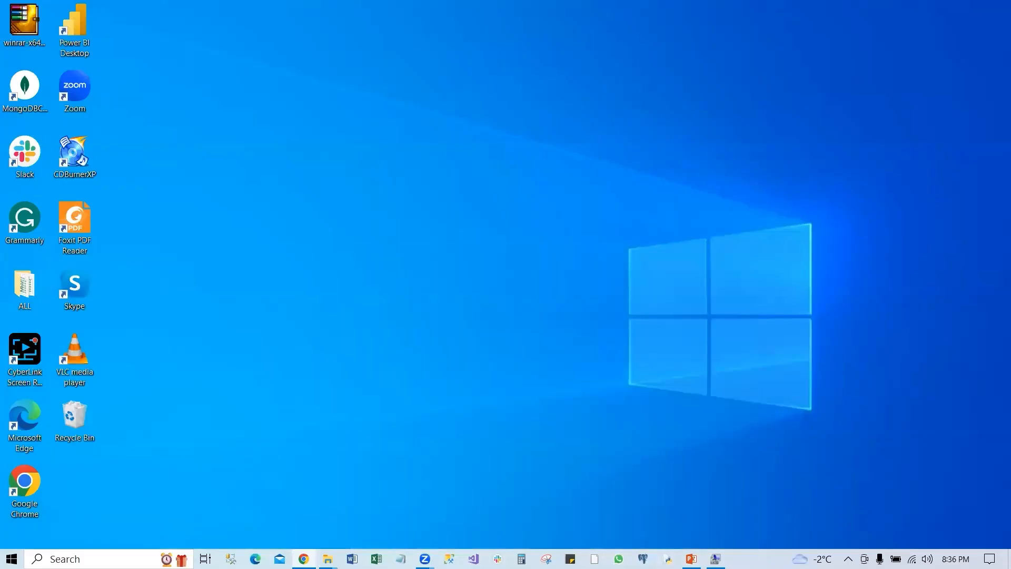
# - Run the SQL2022-SSEI-Expr installer from the Downloads folder in File Explorer, allow it to run, and minimize the folder window
pyautogui.rightClick(328, 559)
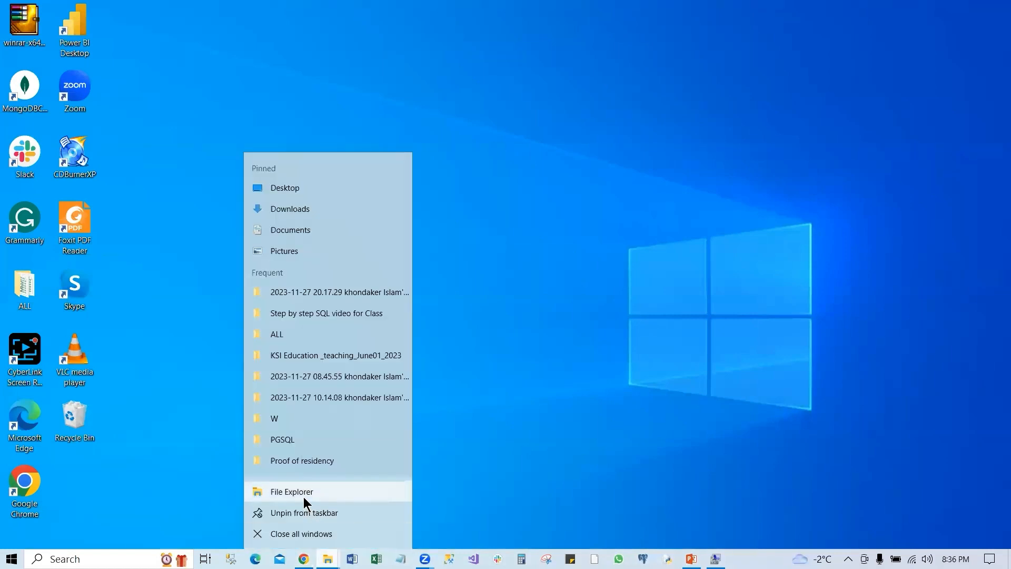
pyautogui.click(303, 497)
pyautogui.click(322, 169)
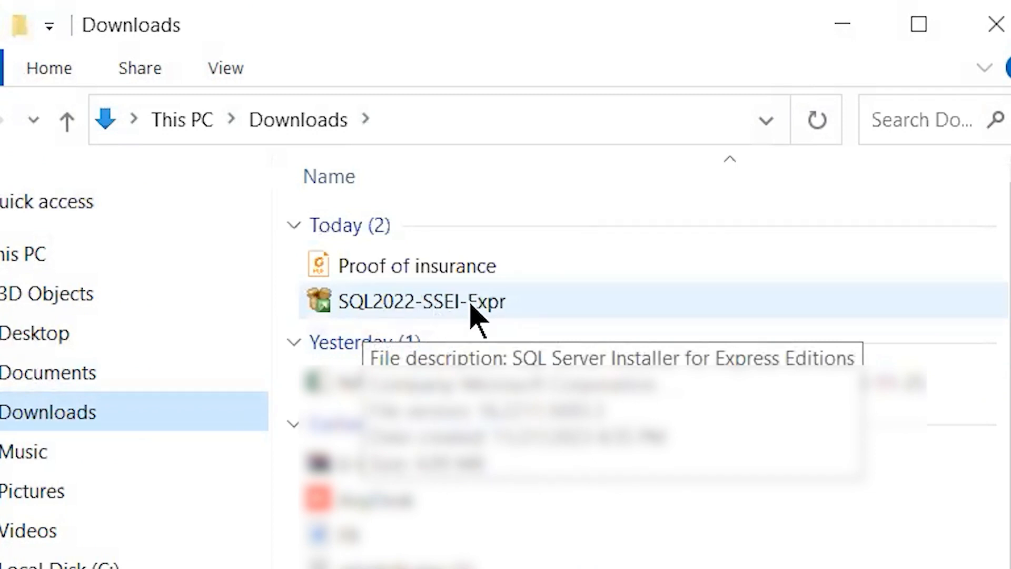
pyautogui.click(907, 34)
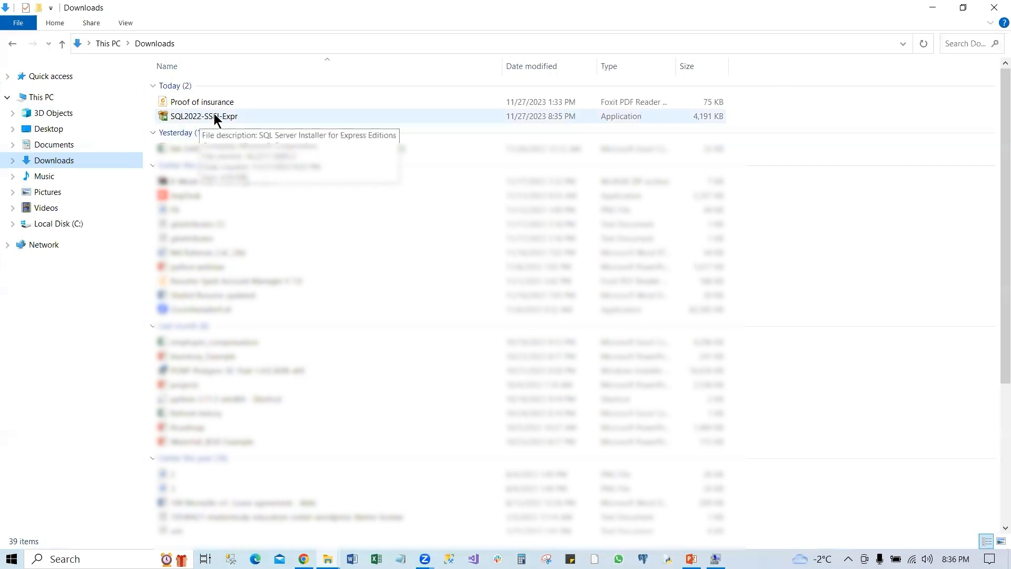
pyautogui.doubleClick(206, 116)
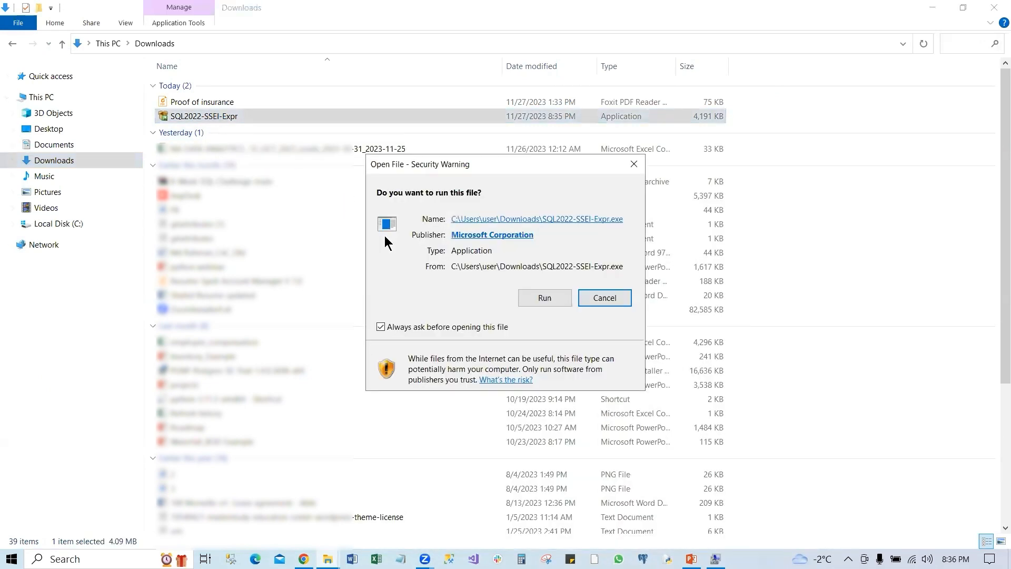
pyautogui.click(550, 297)
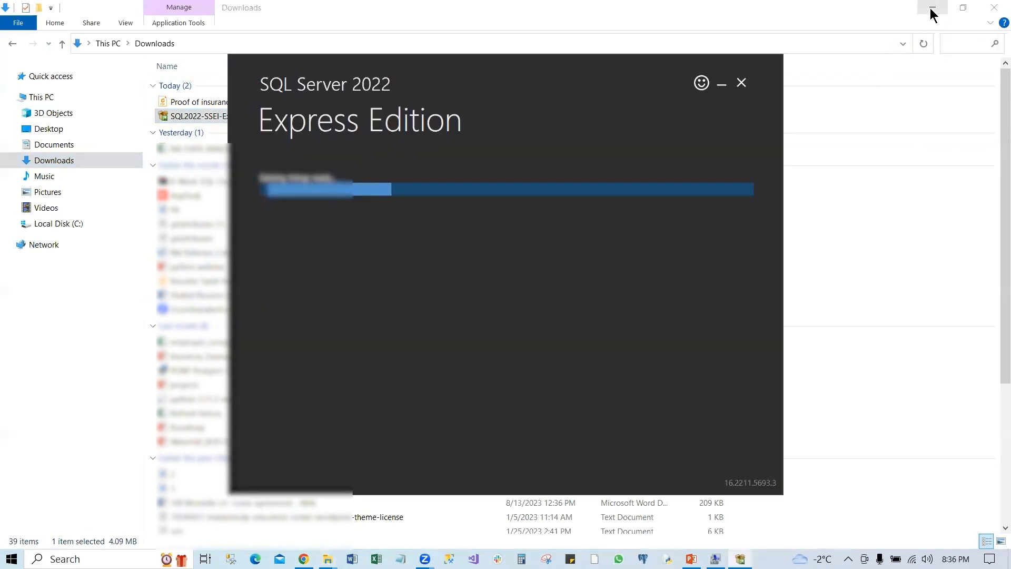
pyautogui.click(932, 9)
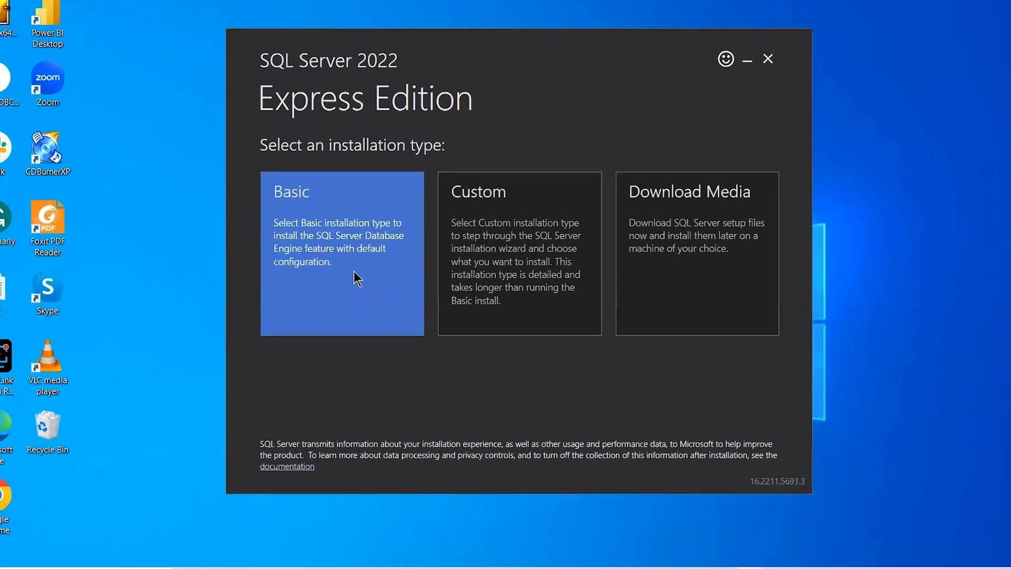
# - Install SQL Server 2022 Express with the Basic installation type, accepting the license terms and keeping the default install location
pyautogui.click(367, 276)
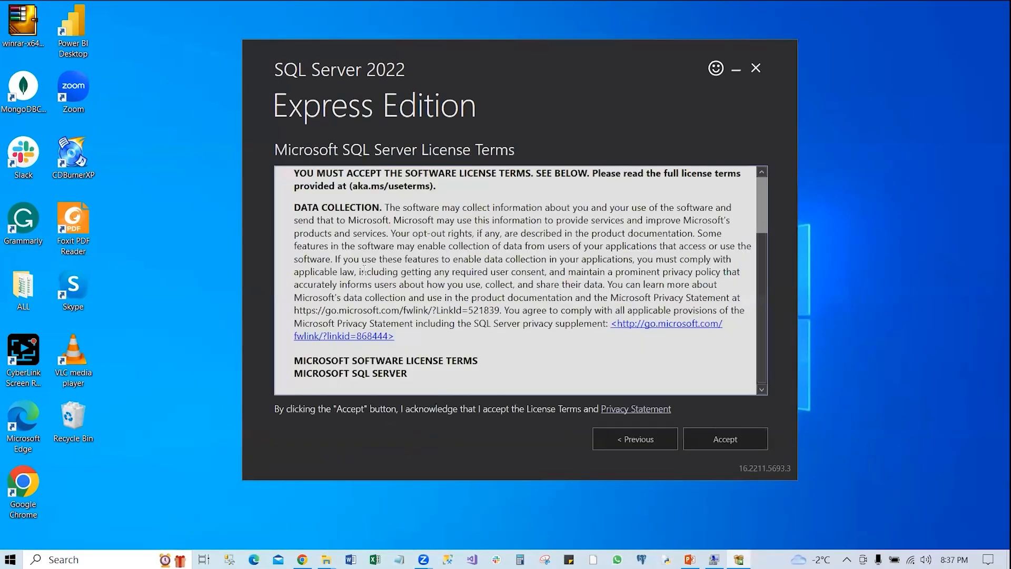
pyautogui.click(710, 438)
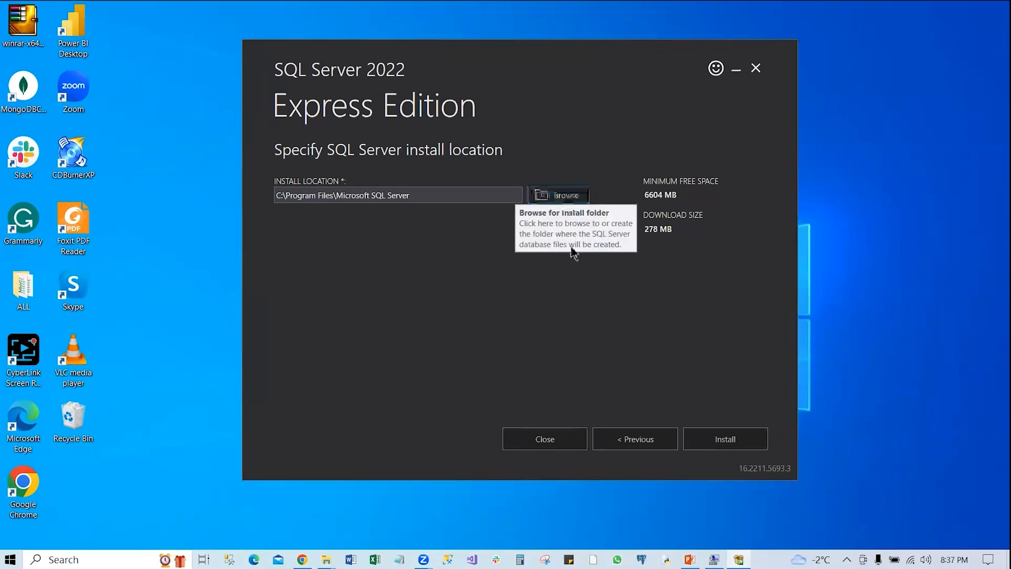
pyautogui.click(726, 440)
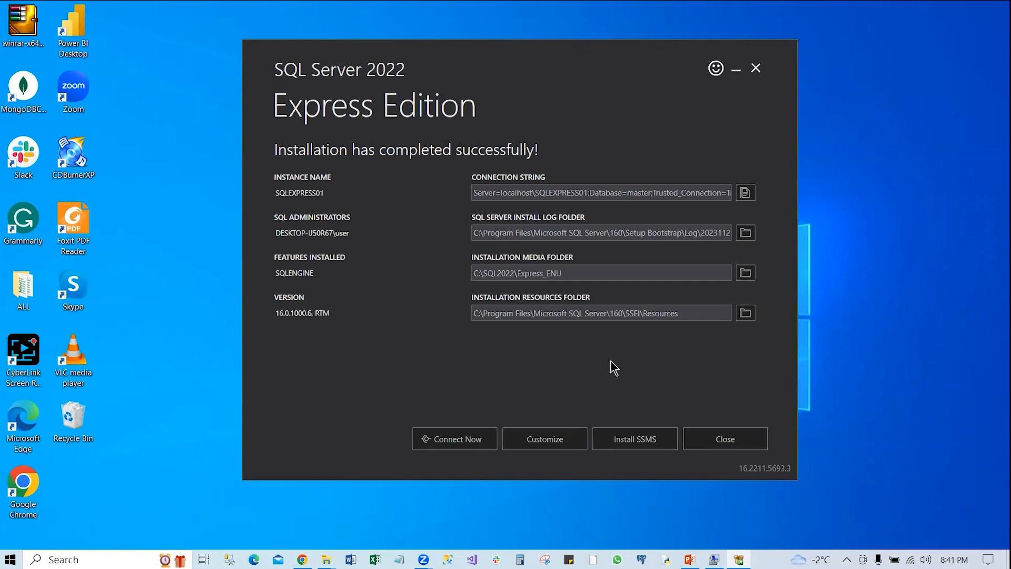
# - Open the SQL Server Management Studio download page through the SSMS installation option of the completed SQL Server setup
pyautogui.click(650, 439)
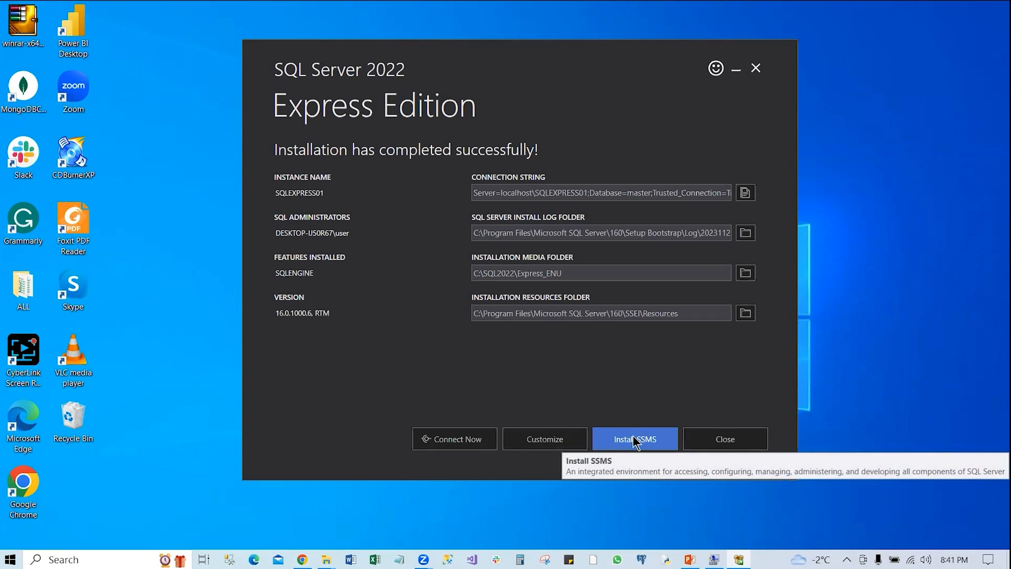
pyautogui.click(637, 444)
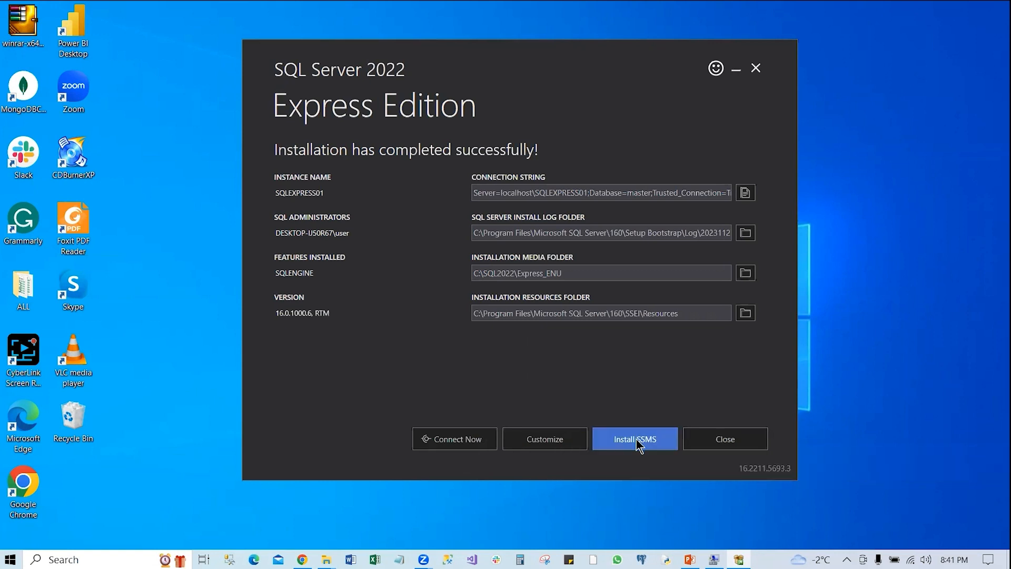
pyautogui.click(636, 439)
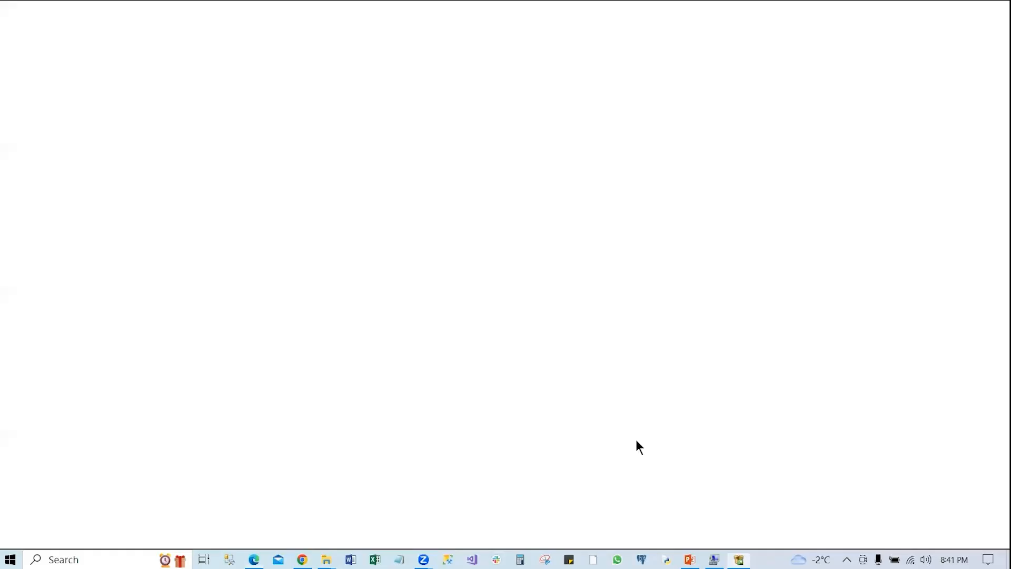
pyautogui.click(656, 75)
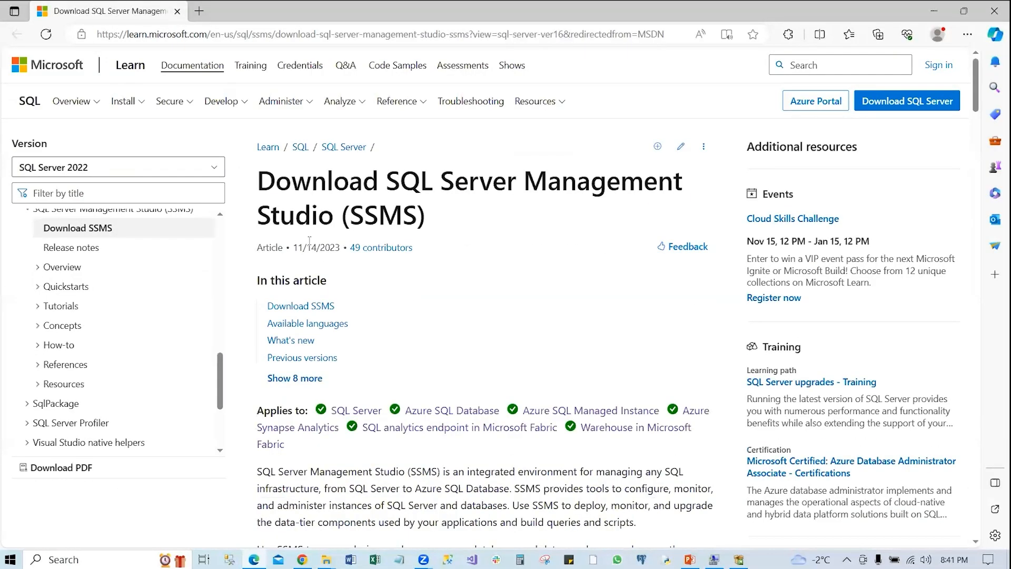
# - Download the free SQL Server Management Studio (SSMS) 19.2 setup file and minimize the browser and the SQL Server installer
pyautogui.scroll(-8, 406, 311)
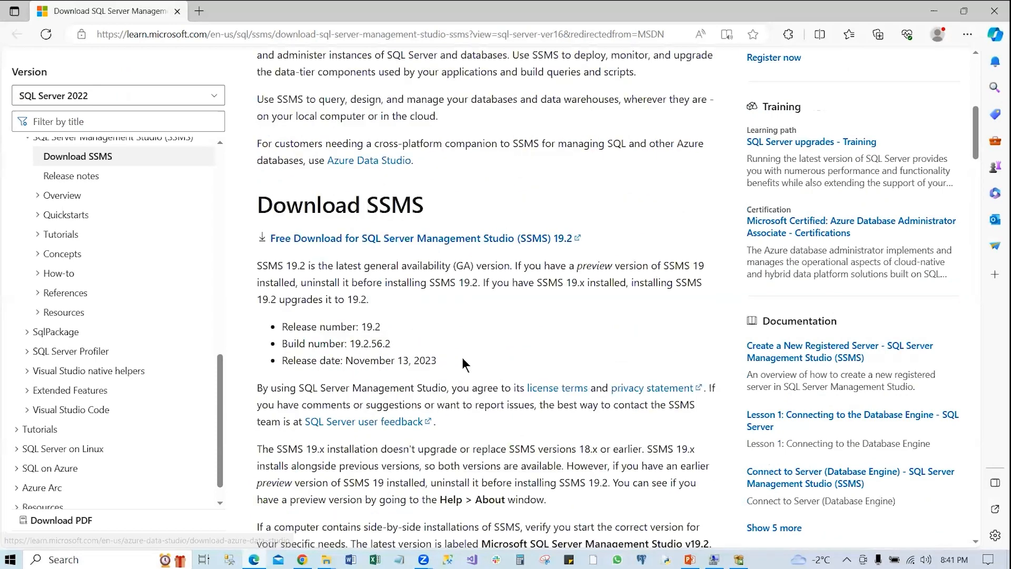
pyautogui.scroll(-1, 462, 357)
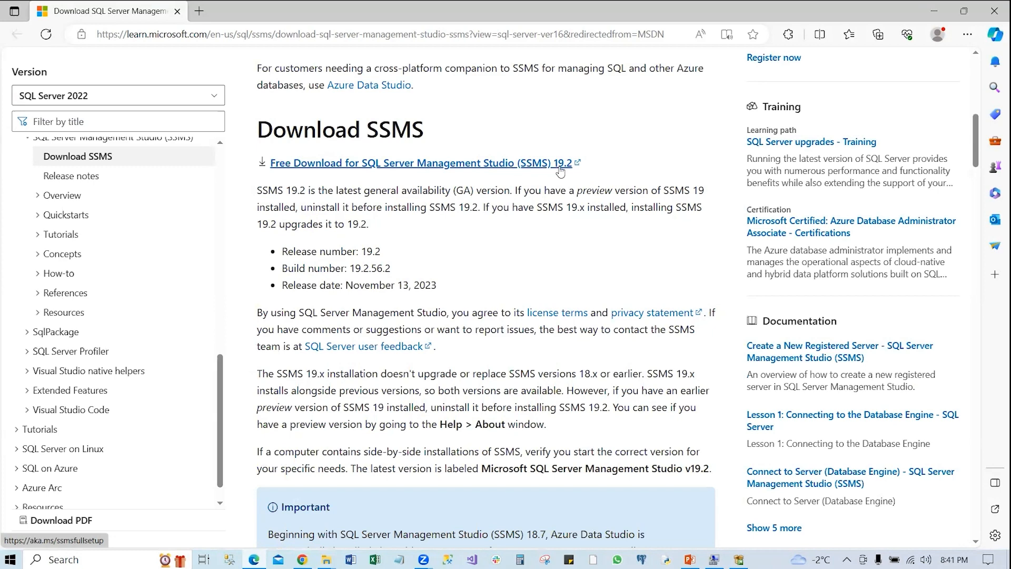
pyautogui.scroll(2, 540, 361)
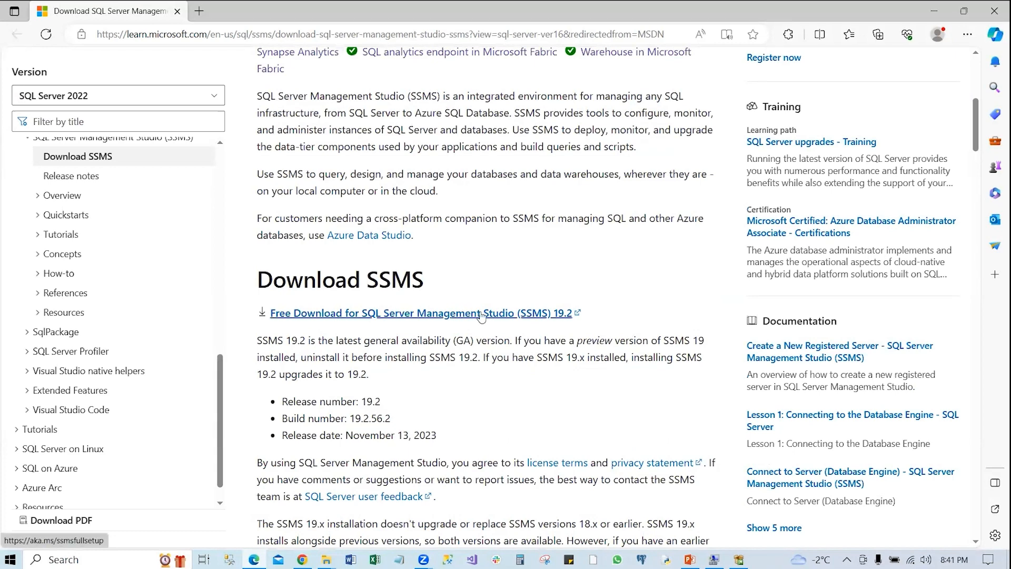
pyautogui.click(491, 314)
pyautogui.scroll(-1, 489, 313)
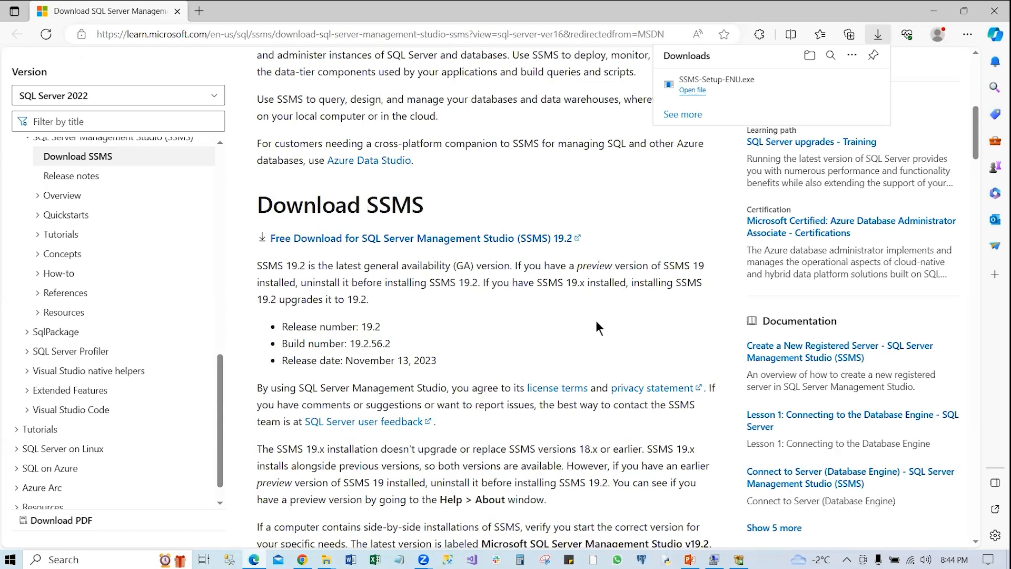
pyautogui.click(934, 11)
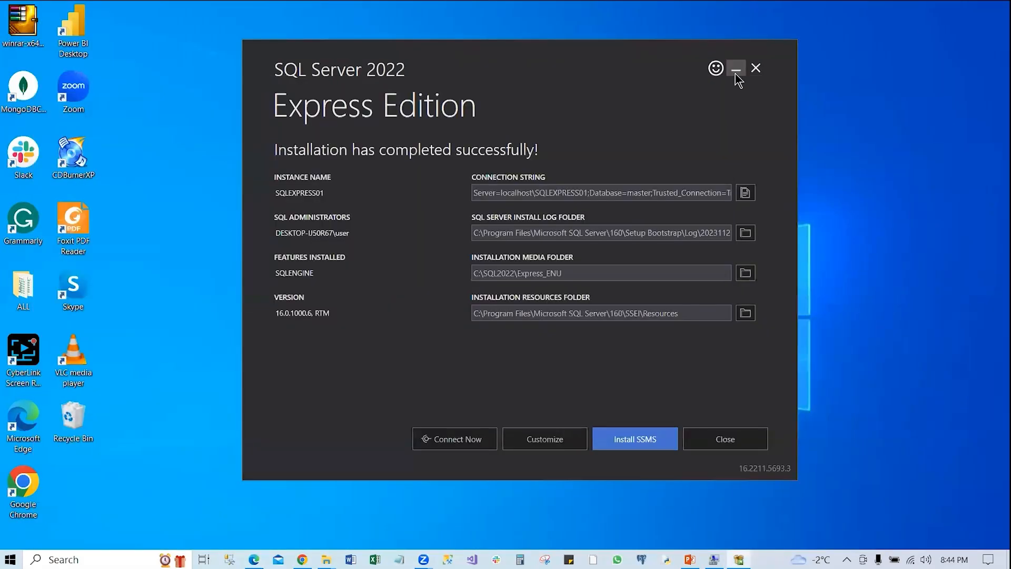
pyautogui.click(735, 73)
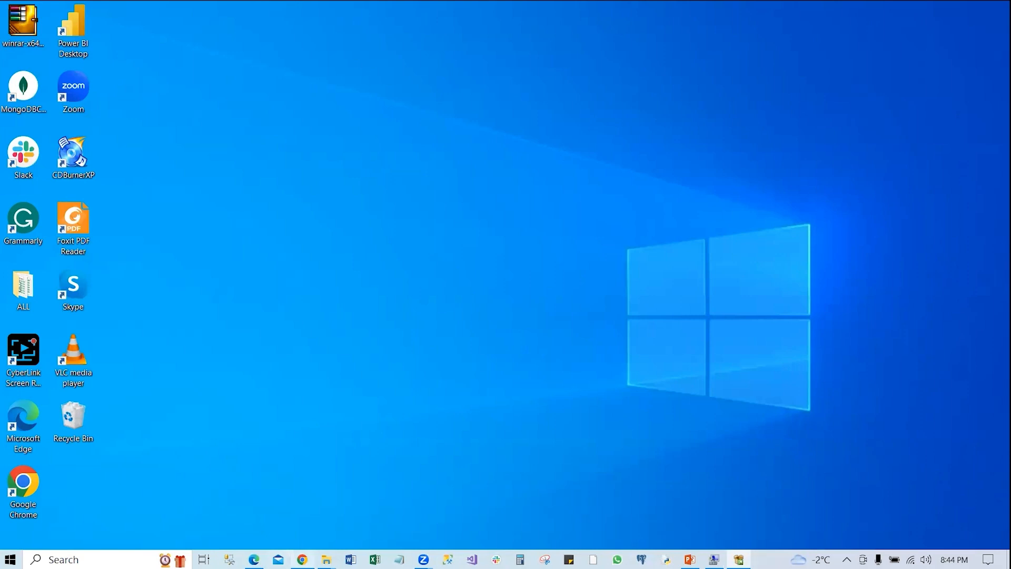
# - Launch SSMS-Setup-ENU from the Downloads folder in a new File Explorer window and minimize that window
pyautogui.moveTo(326, 559)
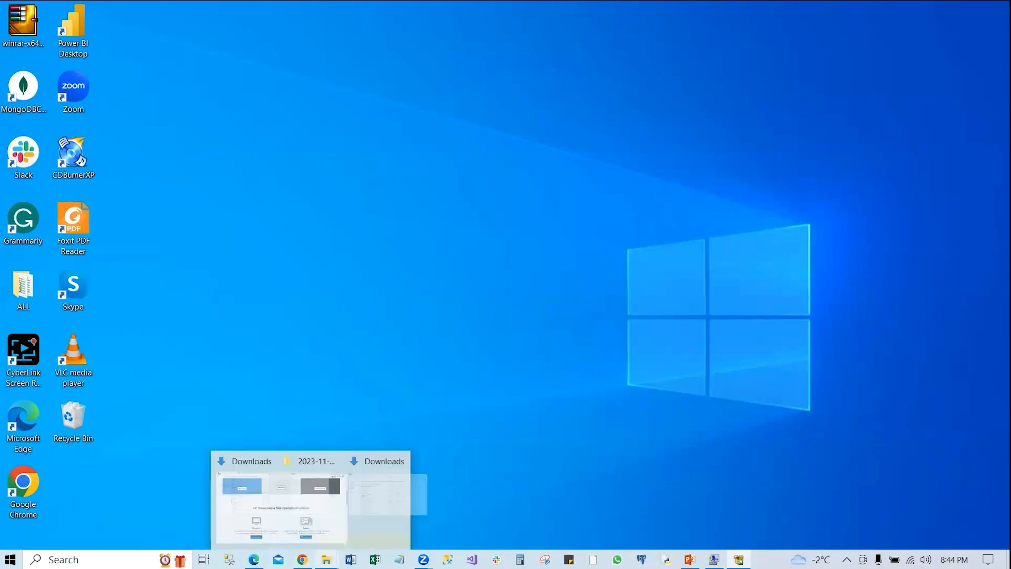
pyautogui.rightClick(326, 559)
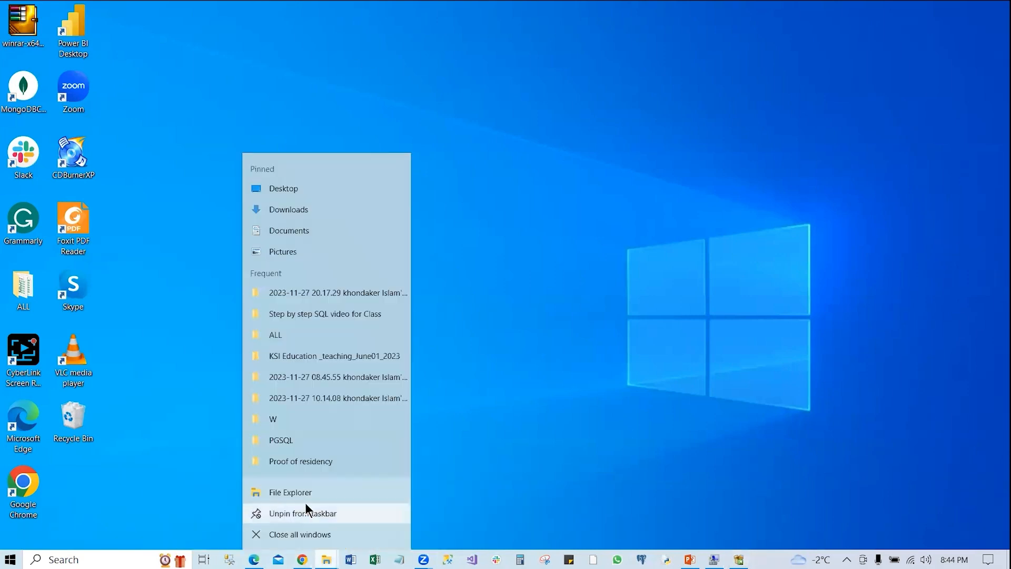
pyautogui.click(305, 499)
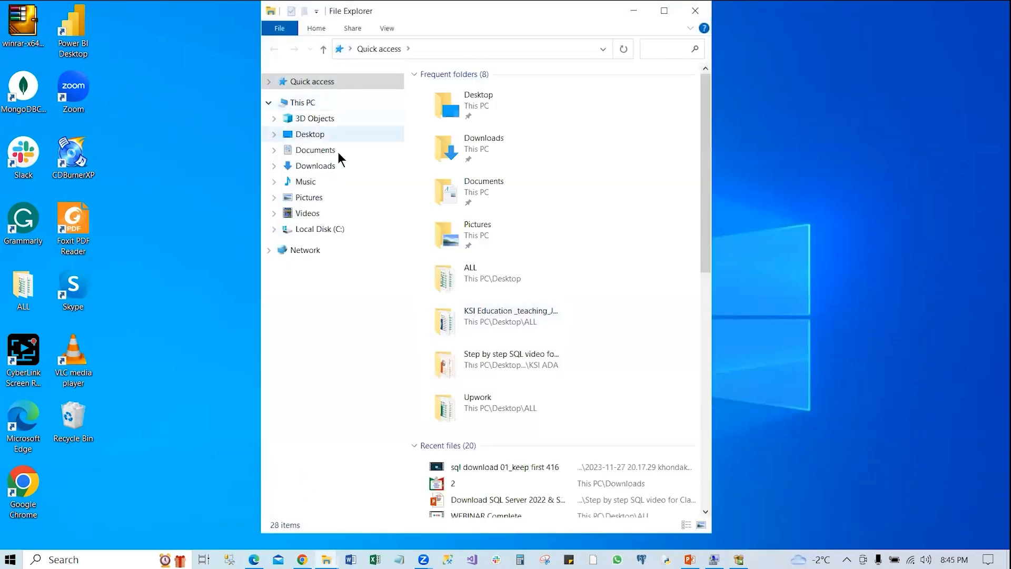
pyautogui.click(330, 167)
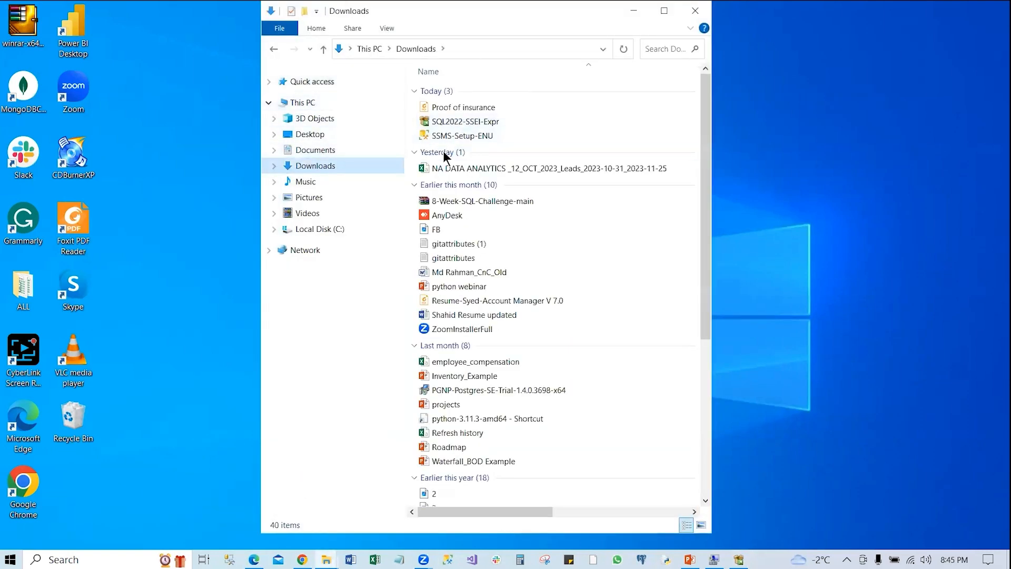
pyautogui.click(462, 137)
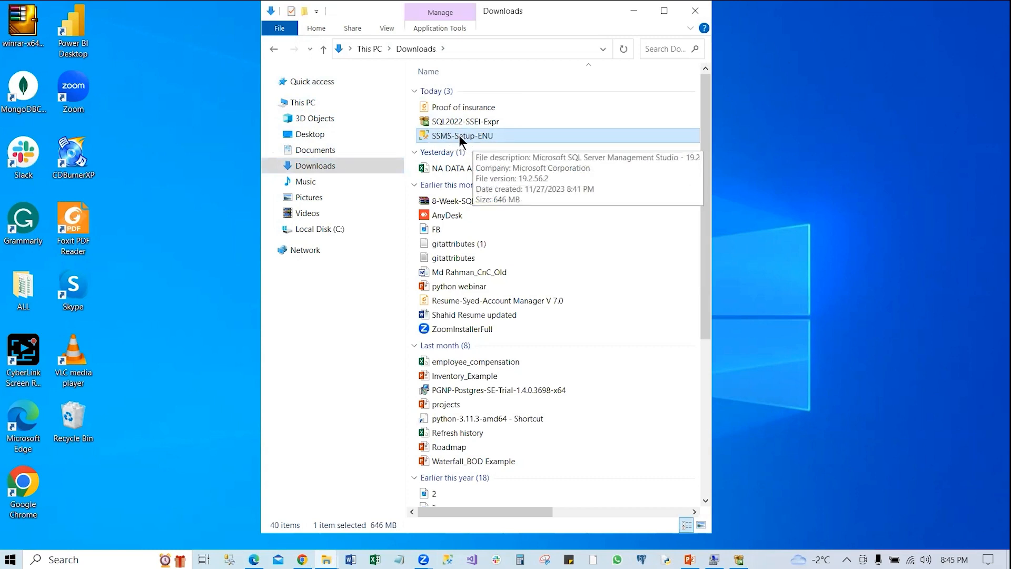
pyautogui.doubleClick(459, 137)
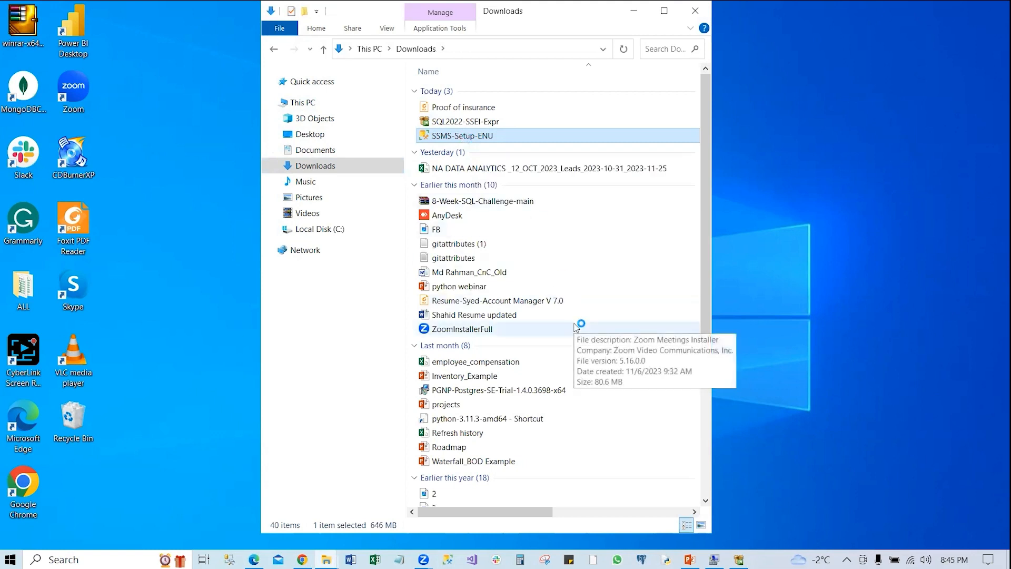
pyautogui.click(635, 12)
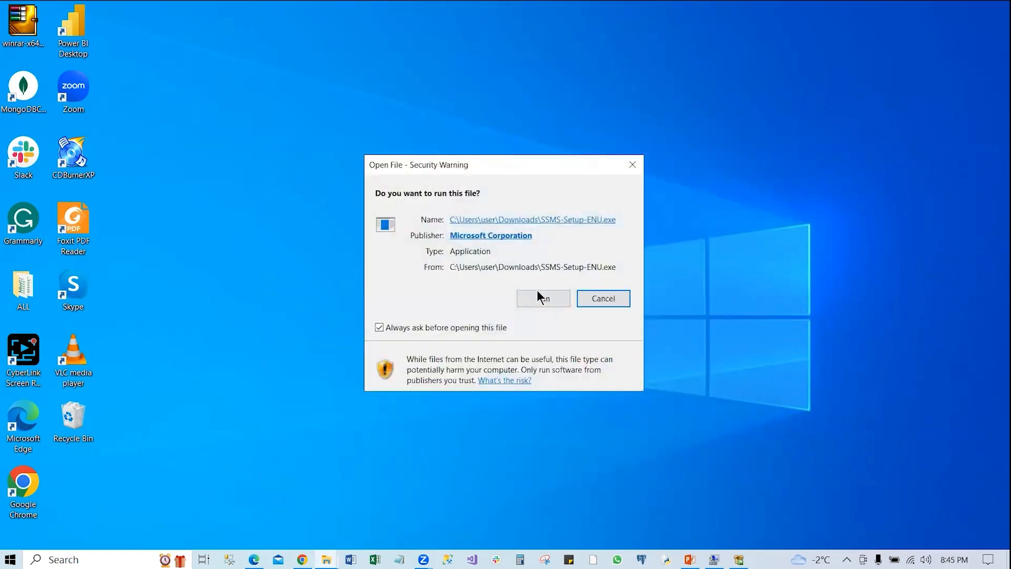
# - Allow the SSMS setup file to run and install SQL Server Management Studio 19.2 in the default location
pyautogui.click(543, 301)
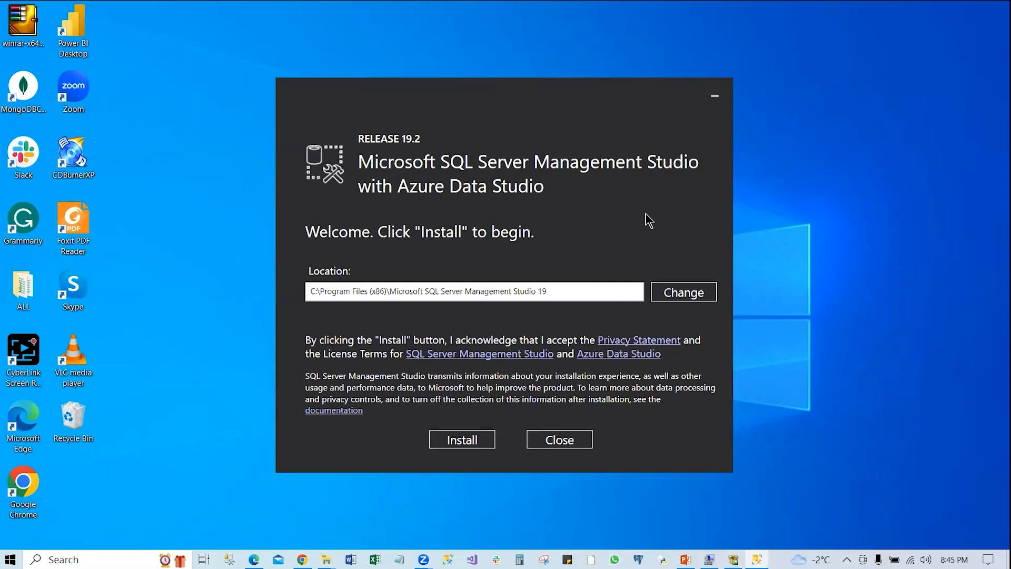
pyautogui.moveTo(580, 91); pyautogui.dragTo(594, 71)
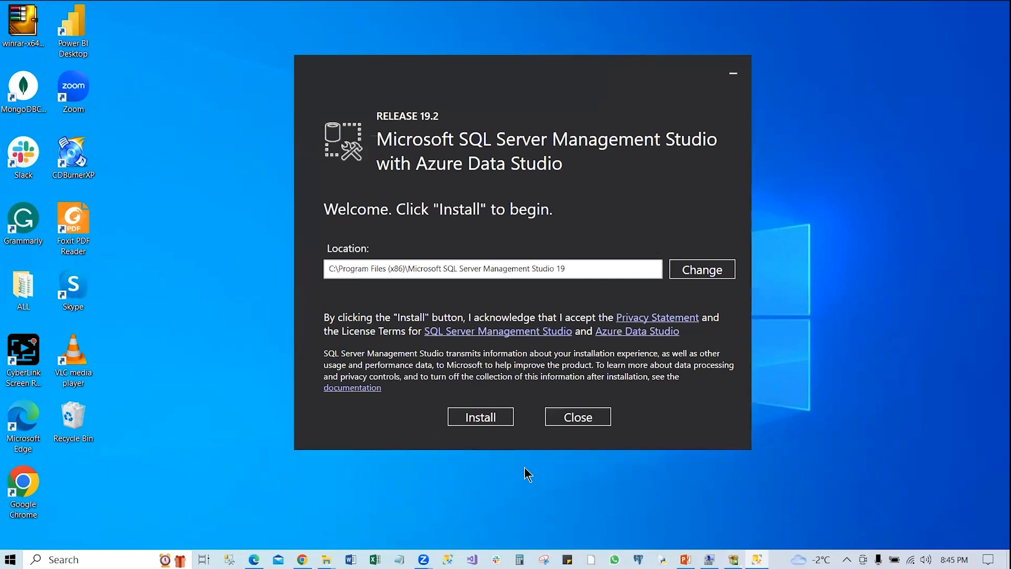
pyautogui.click(491, 419)
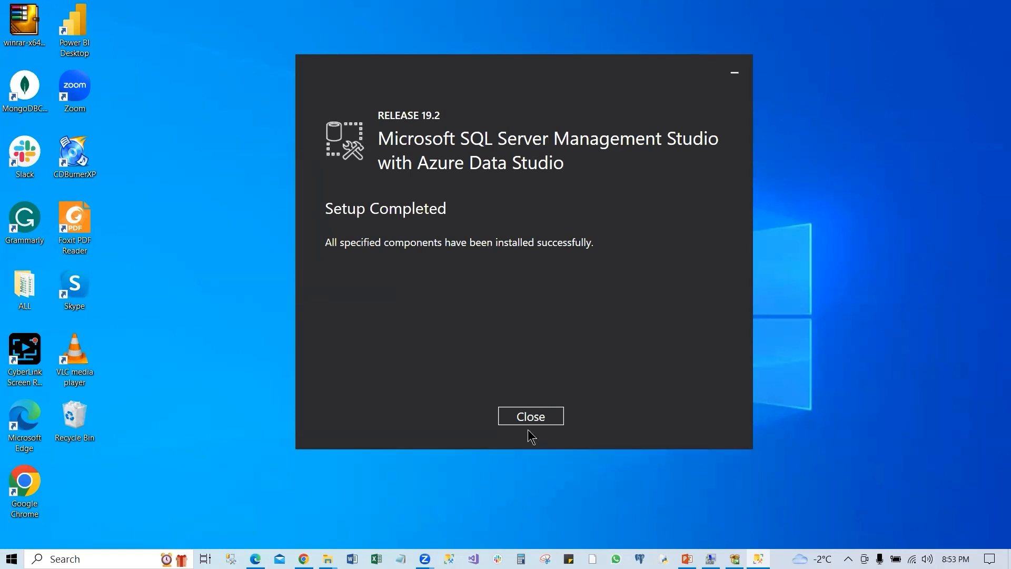
# - Close the completed SSMS setup and expand the Microsoft SQL Server Tools 19 folder among the installed Windows programs
pyautogui.click(533, 417)
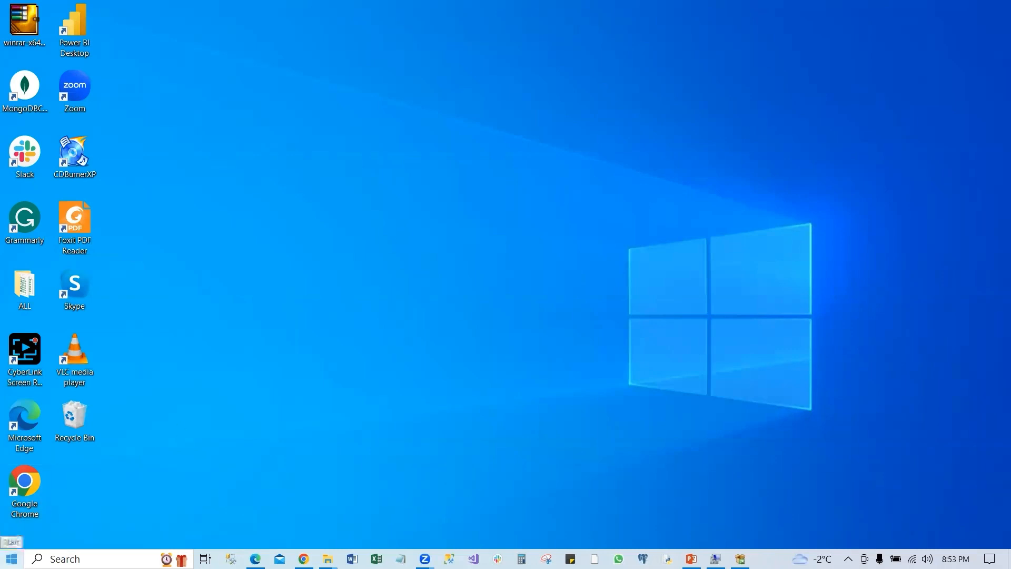
pyautogui.click(12, 559)
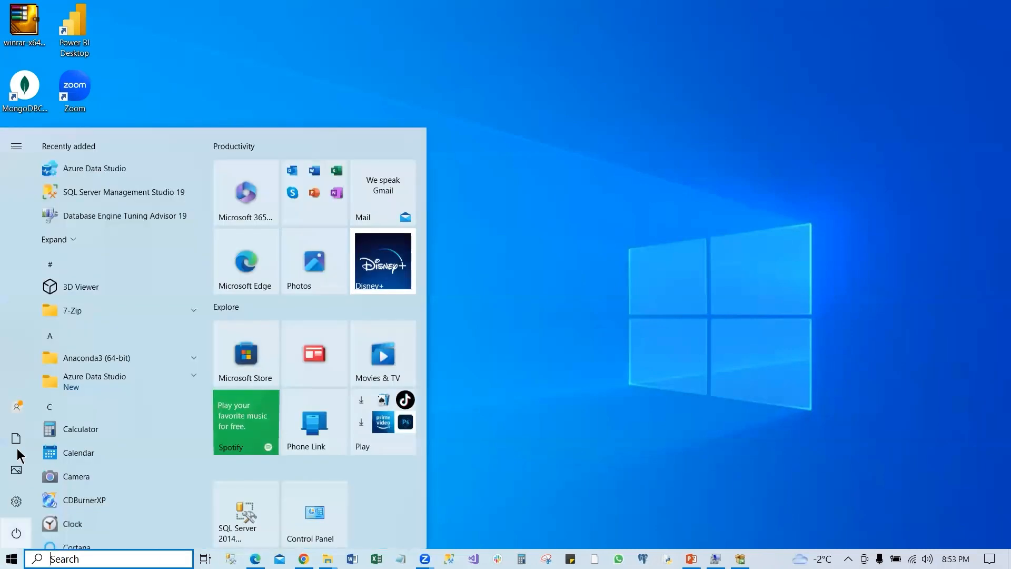
pyautogui.scroll(-10, 177, 274)
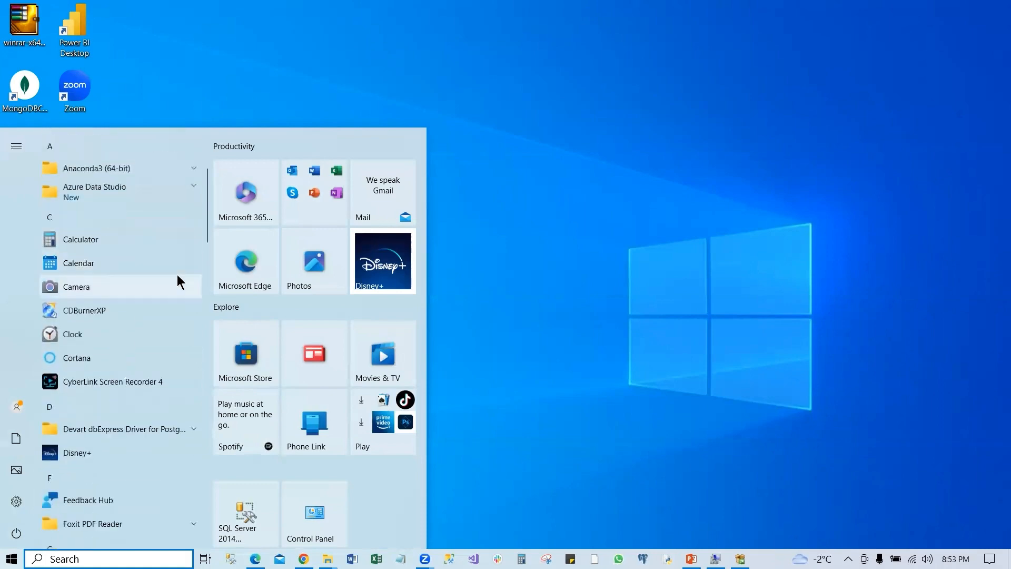
pyautogui.scroll(-7, 175, 283)
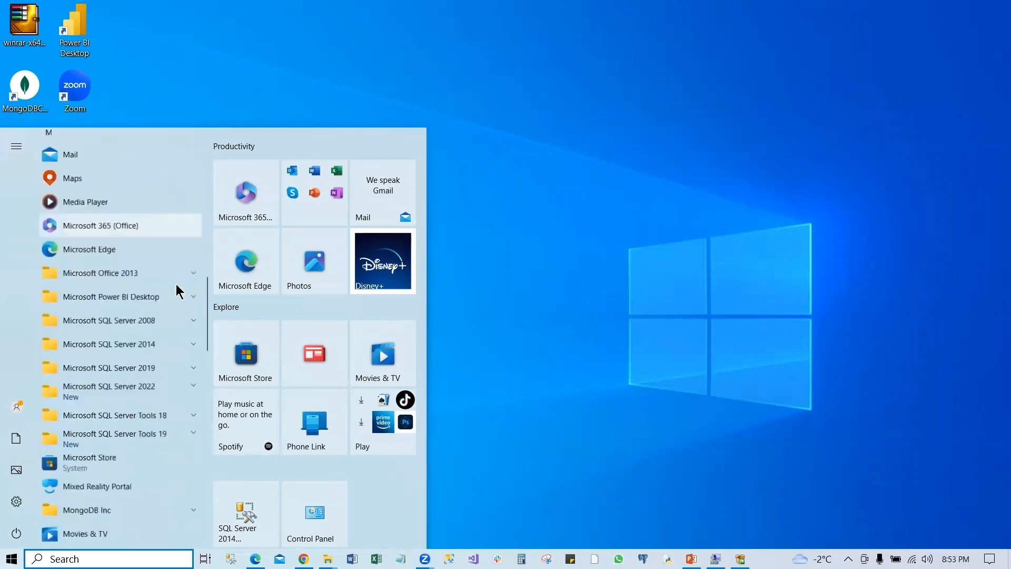
pyautogui.scroll(3, 163, 279)
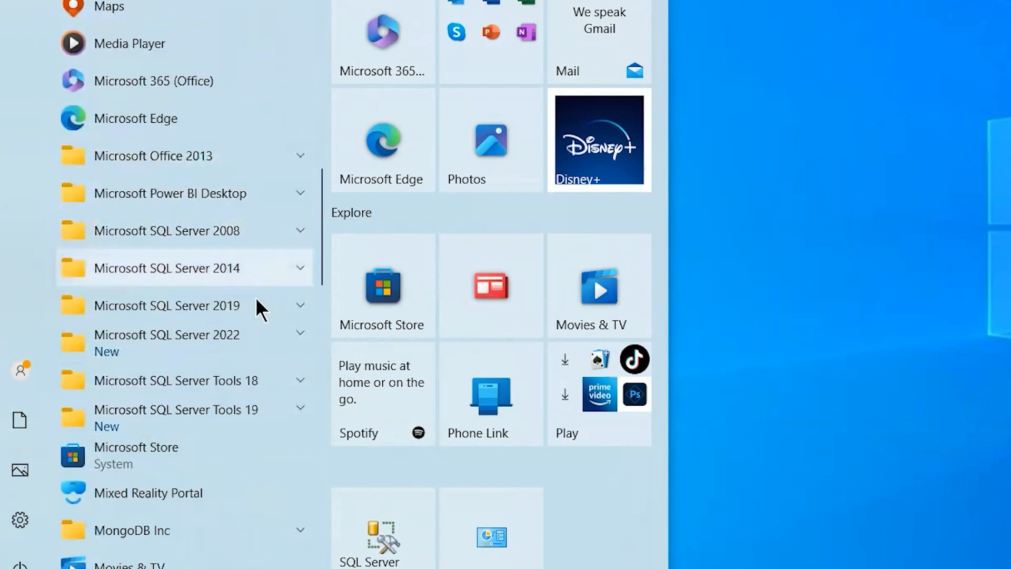
pyautogui.scroll(-2, 224, 341)
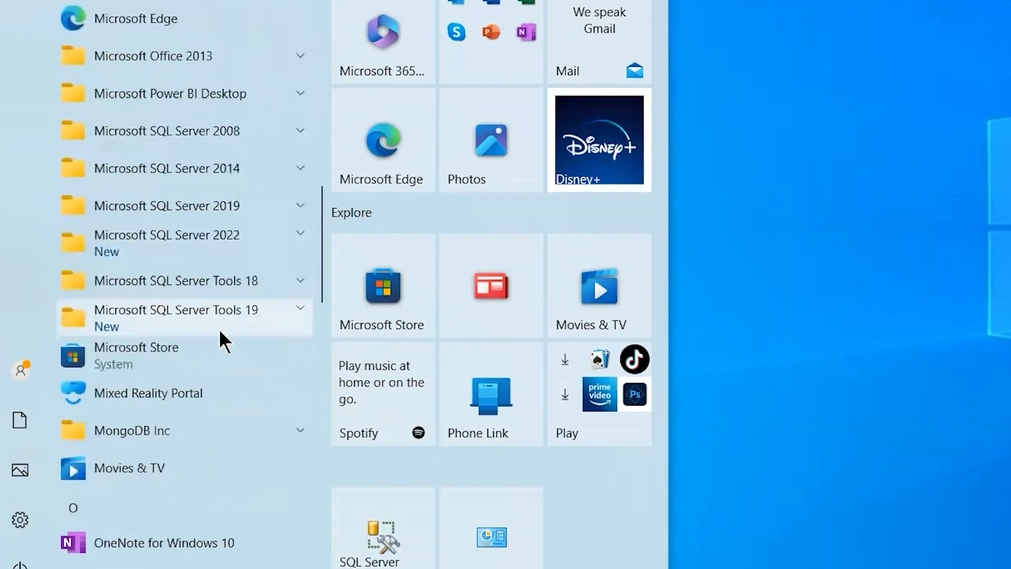
pyautogui.click(300, 309)
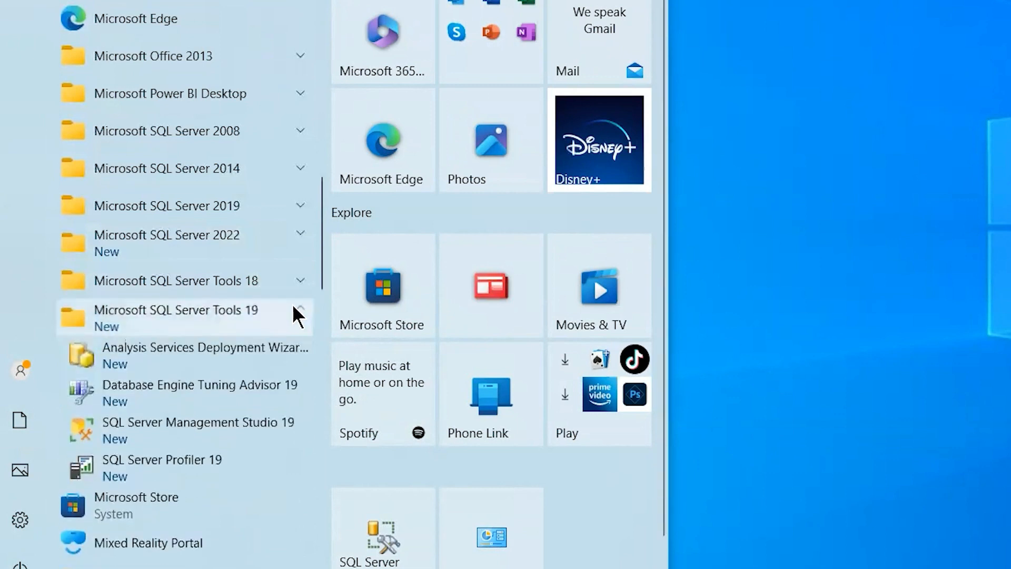
# - Launch SQL Server Management Studio 19 and connect to the SQLEXPRESS01 Database Engine instance with Windows Authentication
pyautogui.scroll(-2, 293, 307)
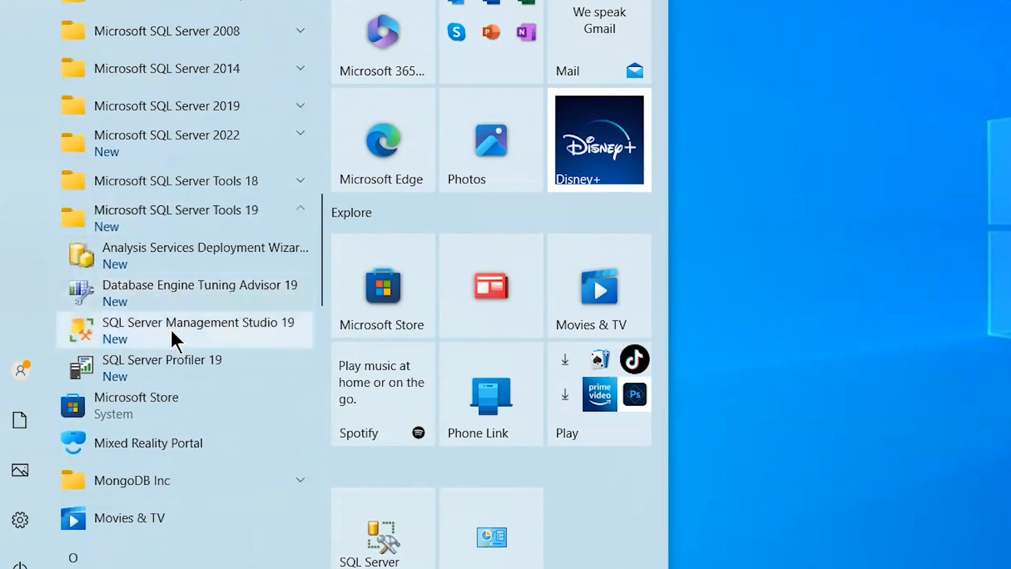
pyautogui.click(219, 328)
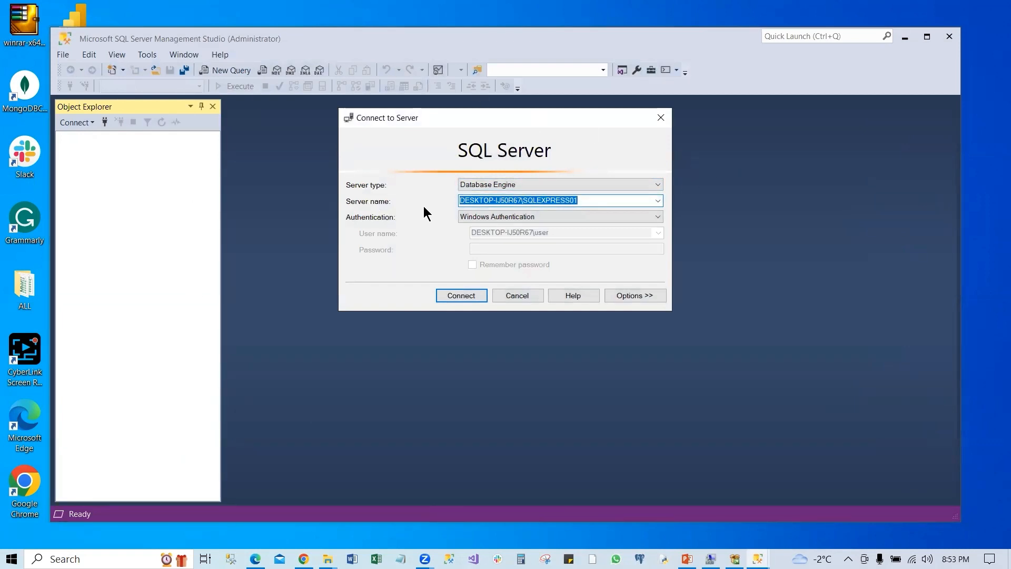
pyautogui.click(466, 297)
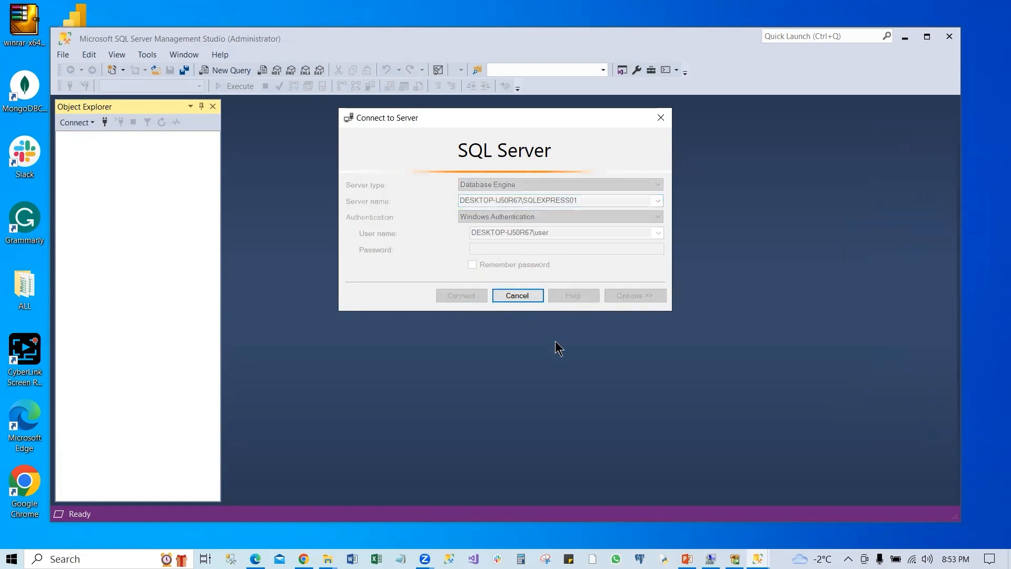